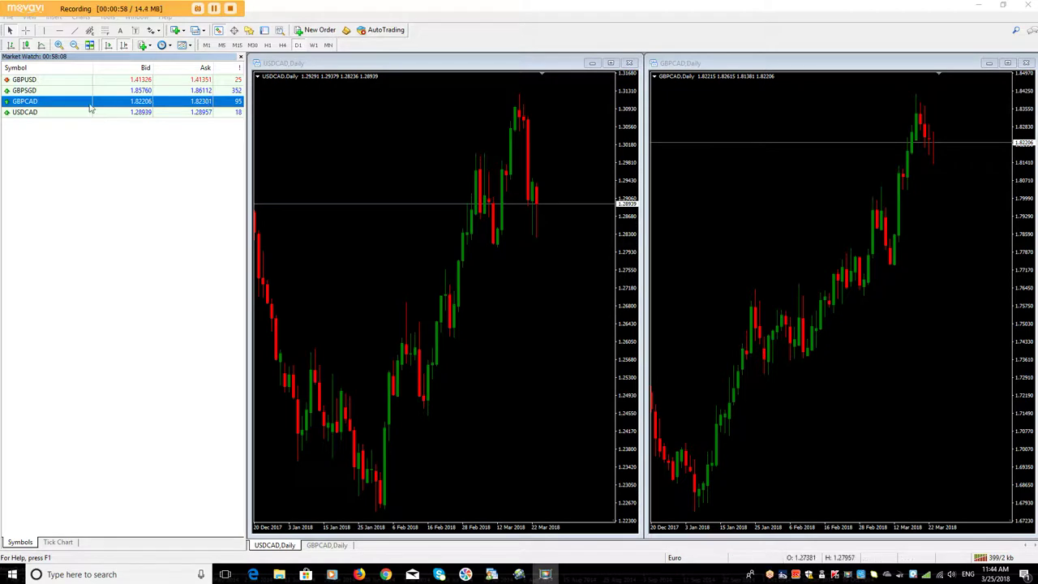
Step: Draw two short horizontal trendlines on the USDCAD chart, one above and one below the latest candles
{"action": "left_click", "coordinate": [73, 30]}
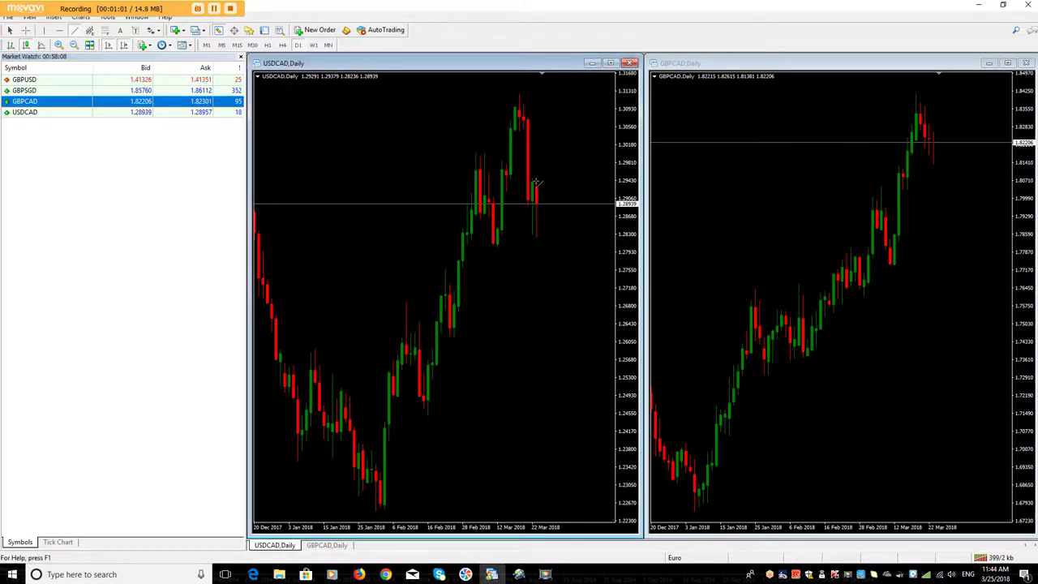
{"action": "left_click_drag", "start_coordinate": [523, 174], "coordinate": [550, 174]}
{"action": "left_click_drag", "start_coordinate": [523, 239], "coordinate": [563, 239]}
Step: Draw two short trendlines on the GBPCAD chart, one above and one below the latest candles
{"action": "left_click", "coordinate": [933, 158]}
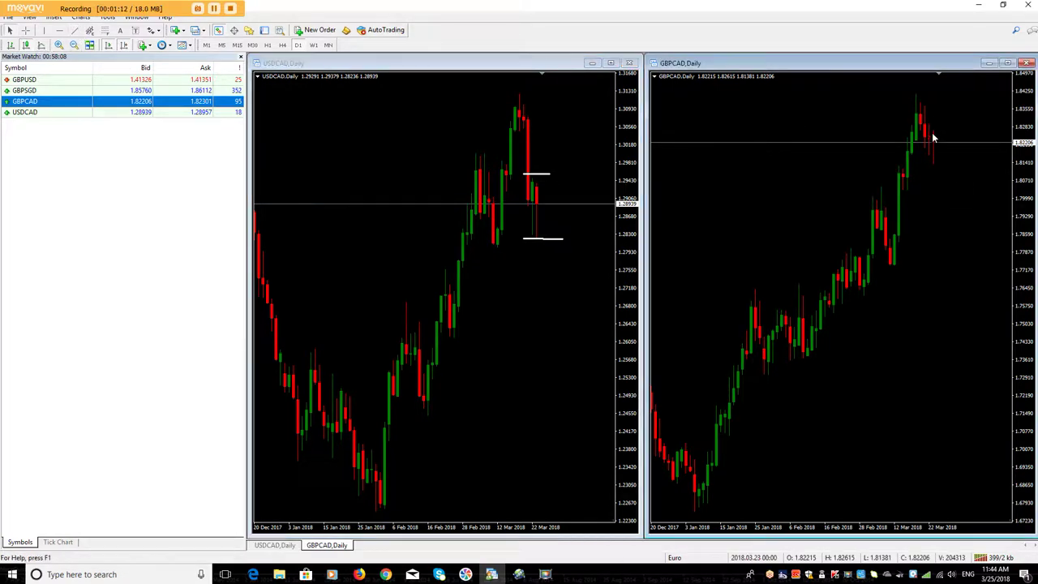
{"action": "left_click", "coordinate": [73, 30]}
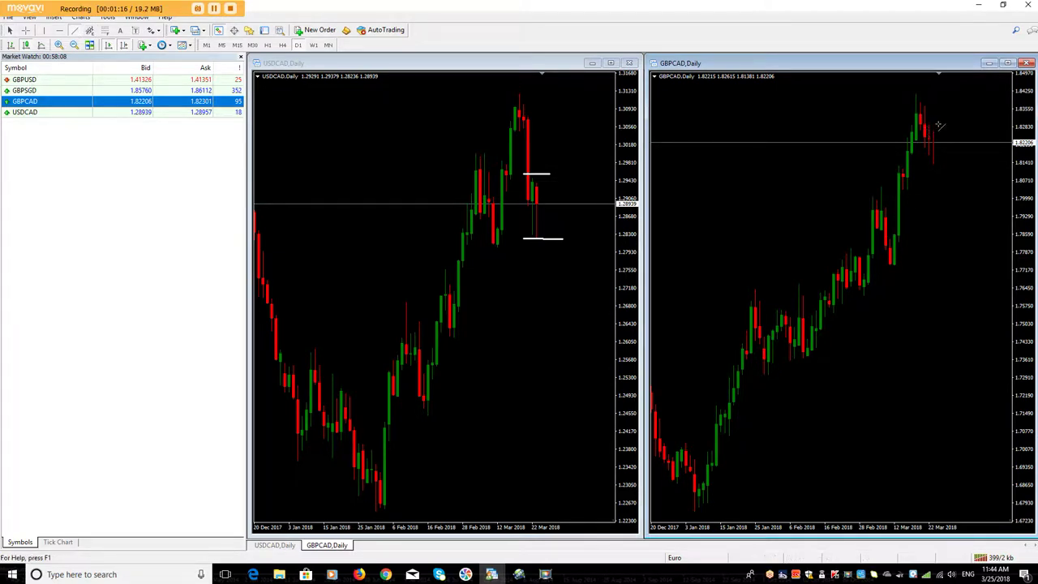
{"action": "left_click_drag", "start_coordinate": [924, 125], "coordinate": [948, 125]}
{"action": "left_click_drag", "start_coordinate": [924, 166], "coordinate": [951, 166]}
Step: Try to place a text object beside the latest candle on the USDCAD chart
{"action": "left_click", "coordinate": [54, 17]}
{"action": "left_click", "coordinate": [44, 154]}
{"action": "left_click", "coordinate": [542, 213]}
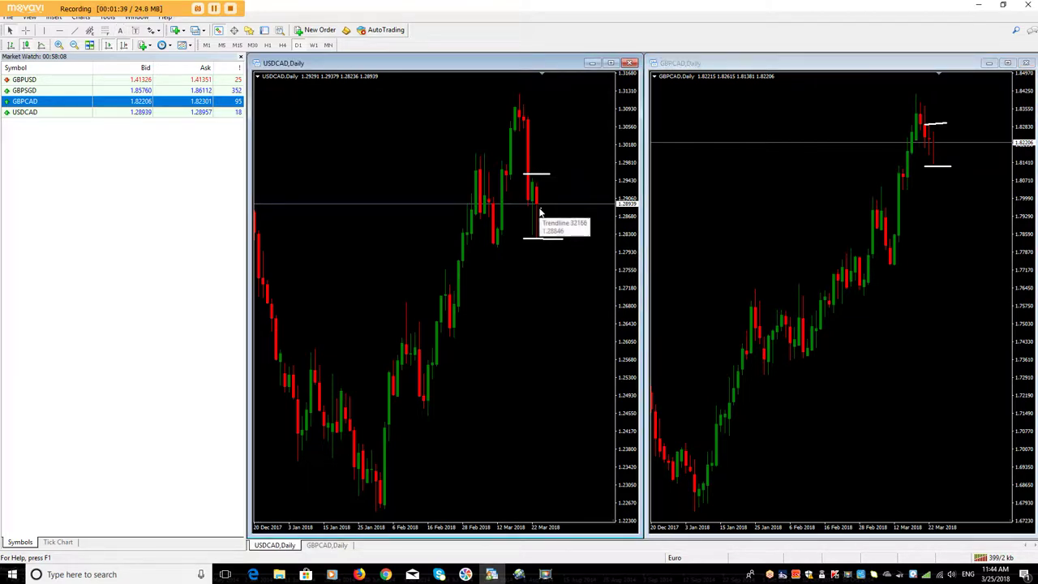
Step: Add the text £50 at font size 18 to the USDCAD chart and place it between the two trendlines beside the latest candle
{"action": "left_click", "coordinate": [54, 17]}
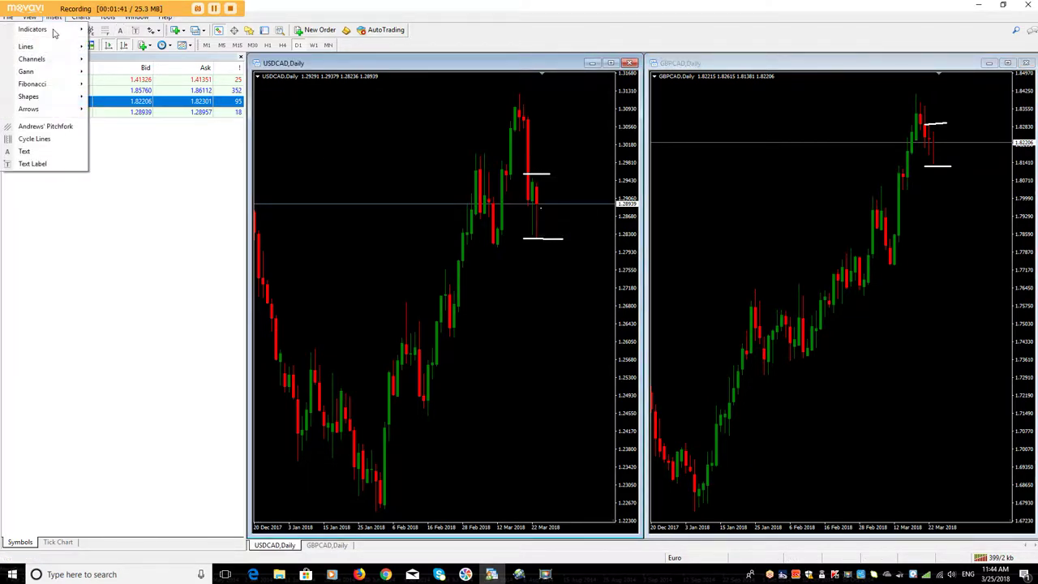
{"action": "left_click", "coordinate": [26, 151]}
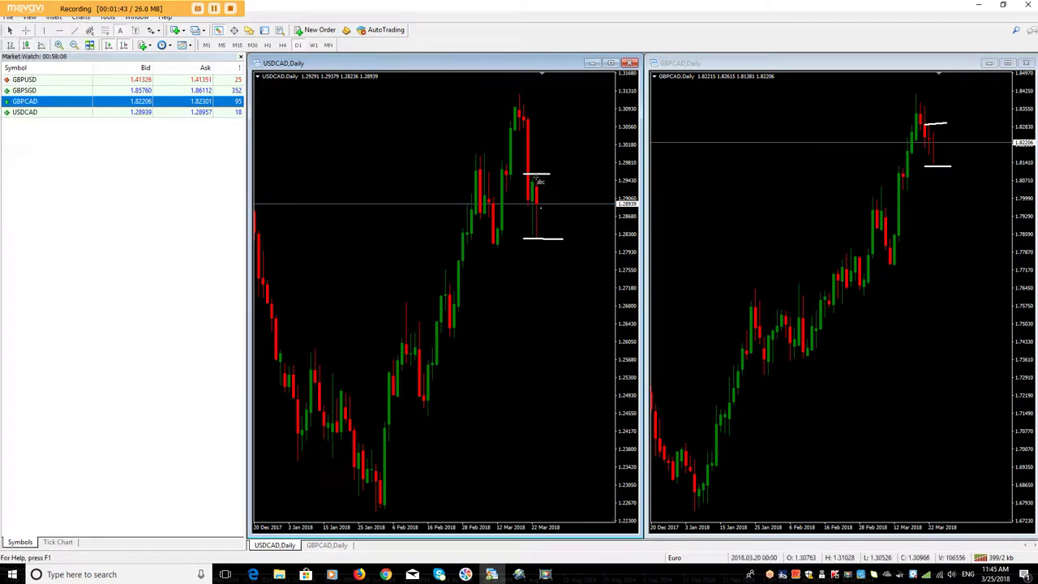
{"action": "left_click", "coordinate": [542, 185]}
{"action": "key", "text": "Tab"}
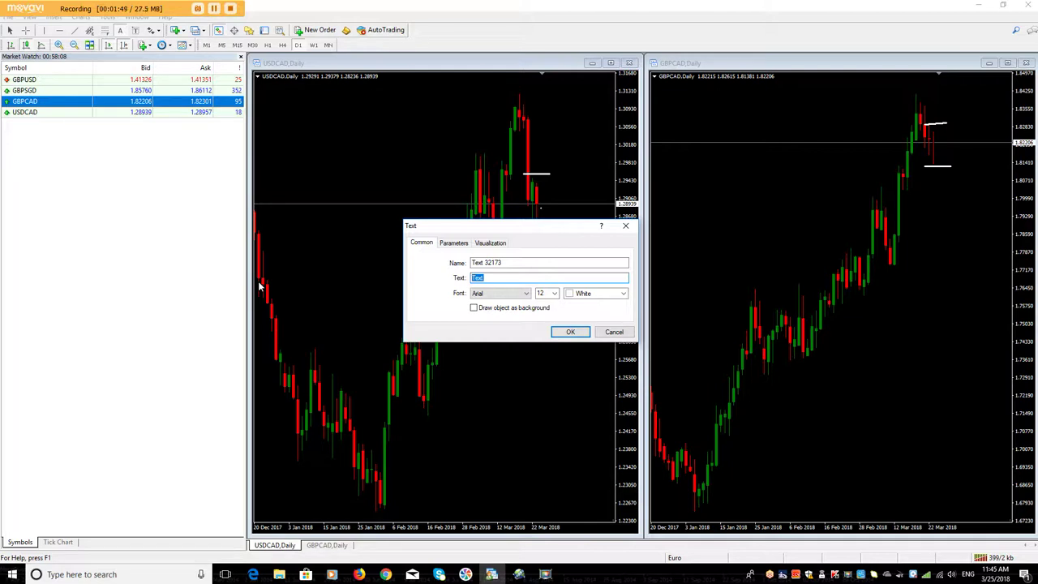
{"action": "type", "text": "E500"}
{"action": "left_click", "coordinate": [555, 295]}
{"action": "left_click", "coordinate": [546, 345]}
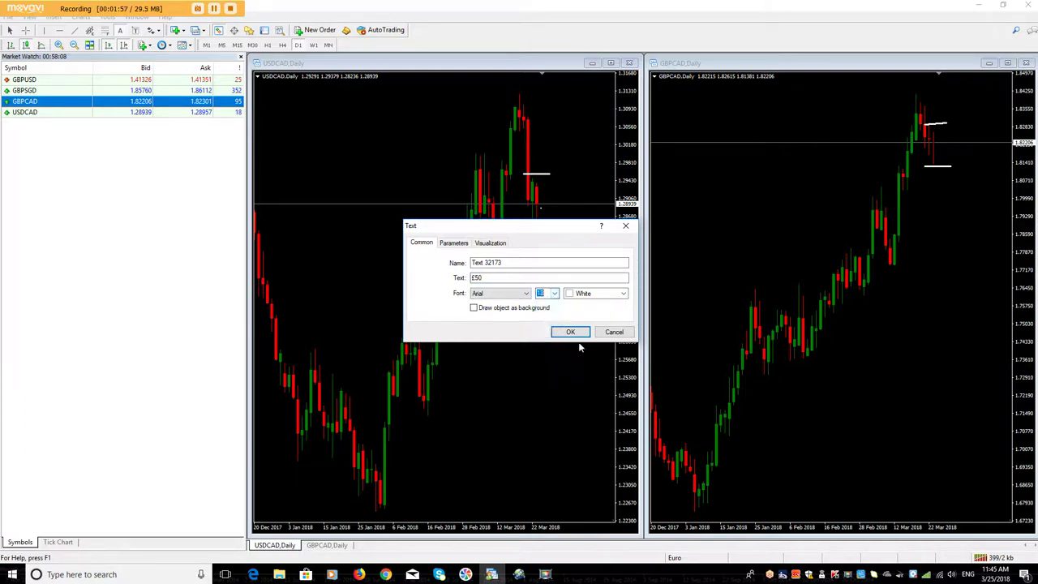
{"action": "left_click", "coordinate": [571, 332]}
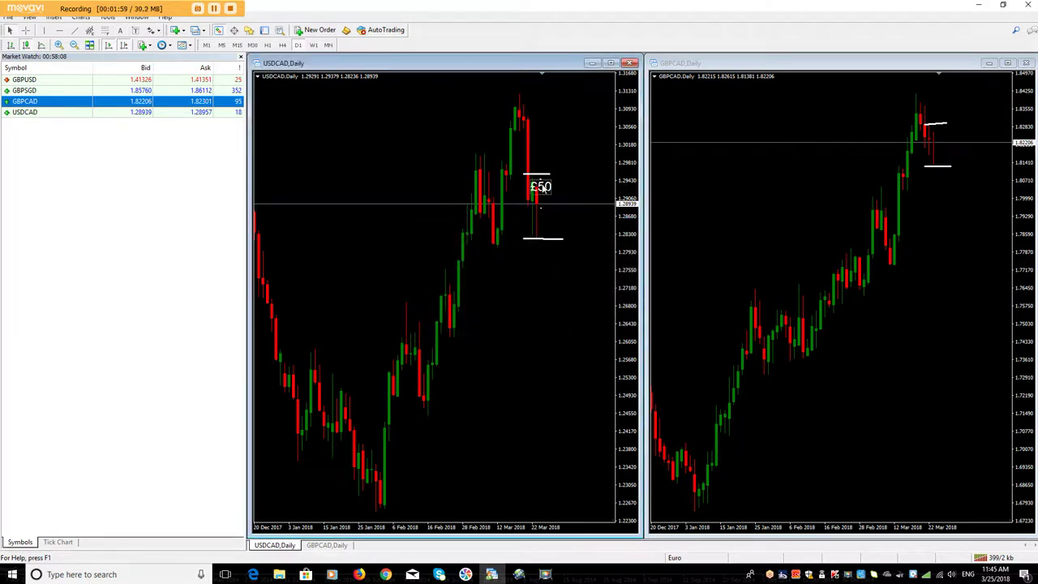
{"action": "left_click_drag", "start_coordinate": [541, 188], "coordinate": [555, 221]}
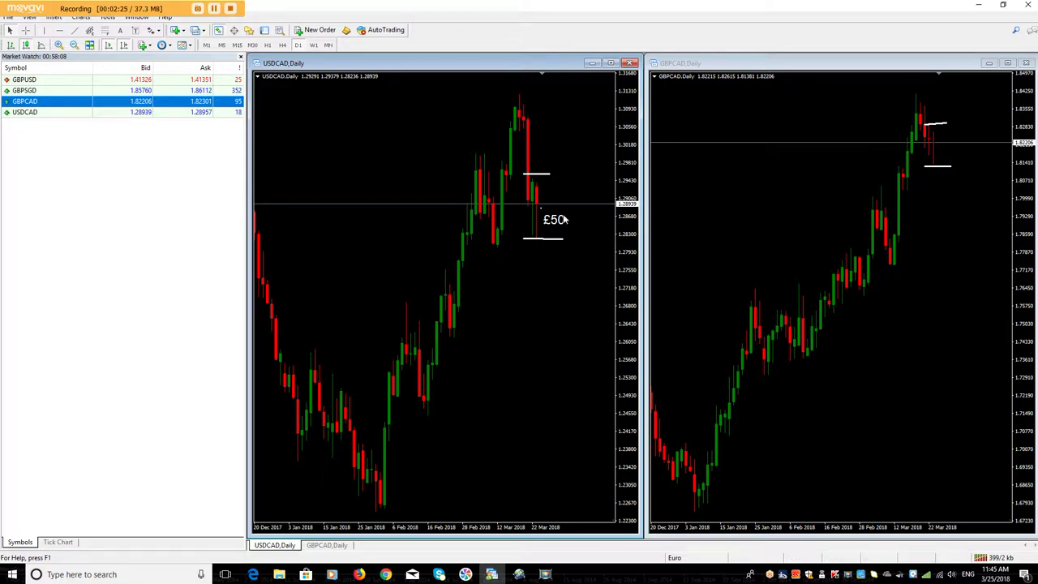
Step: Add the text £50 to the GBPCAD chart and place it between the two trendlines at the latest candles
{"action": "left_click", "coordinate": [55, 17]}
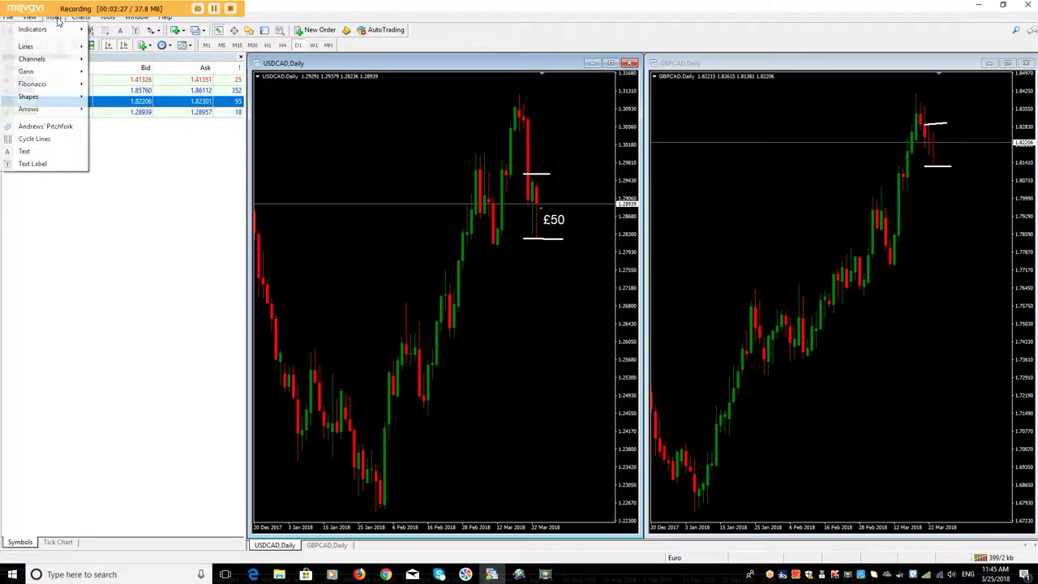
{"action": "left_click", "coordinate": [25, 151]}
{"action": "left_click", "coordinate": [747, 161]}
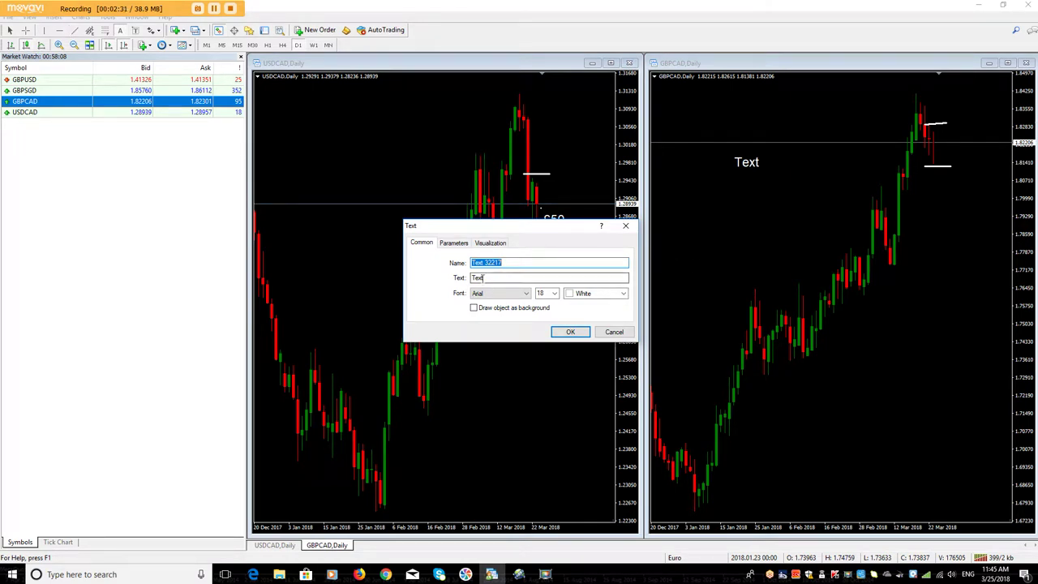
{"action": "double_click", "coordinate": [480, 277]}
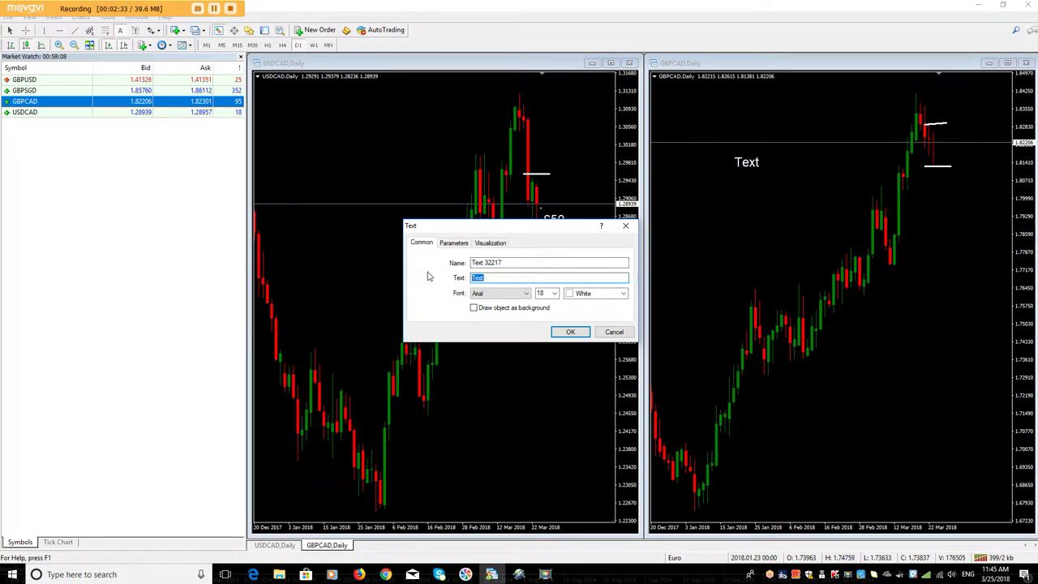
{"action": "type", "text": "$"}
{"action": "key", "text": "BackSpace"}
{"action": "type", "text": "£50"}
{"action": "left_click", "coordinate": [578, 333]}
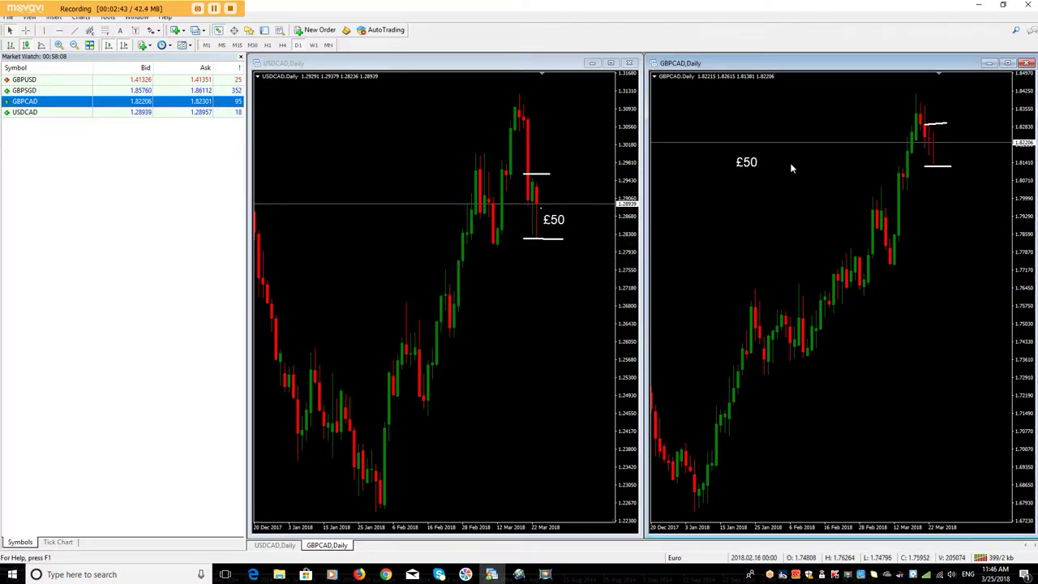
{"action": "scroll", "coordinate": [755, 162], "scroll_direction": "up", "scroll_amount": 1}
{"action": "left_click_drag", "start_coordinate": [756, 166], "coordinate": [953, 152]}
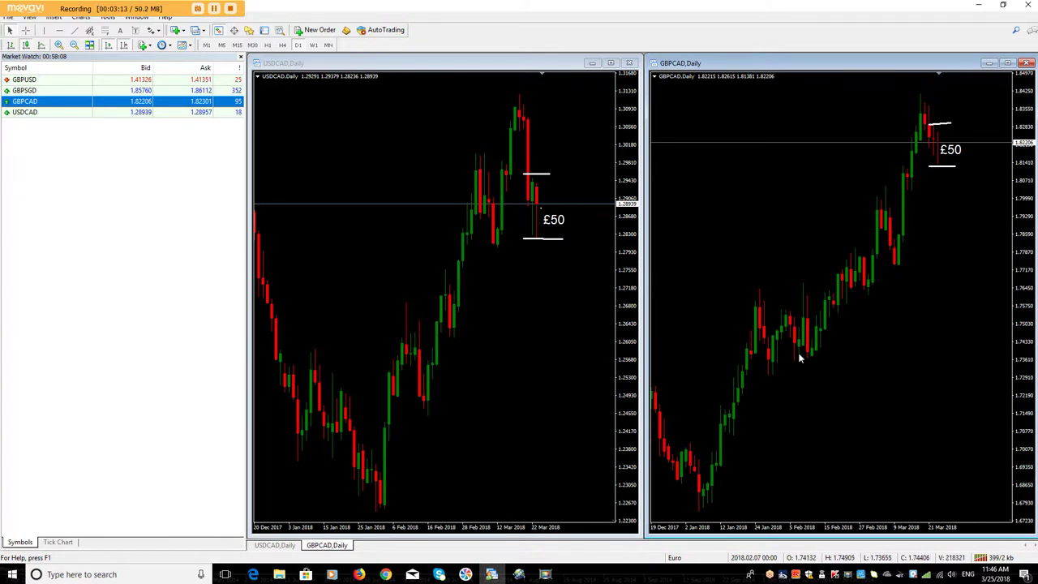
Step: Check the GBPCAD–USDCAD correlation in the Myfxbook correlation table in Chrome and return to the MetaTrader charts
{"action": "mouse_move", "coordinate": [421, 400]}
{"action": "mouse_move", "coordinate": [386, 574]}
{"action": "left_click", "coordinate": [412, 550]}
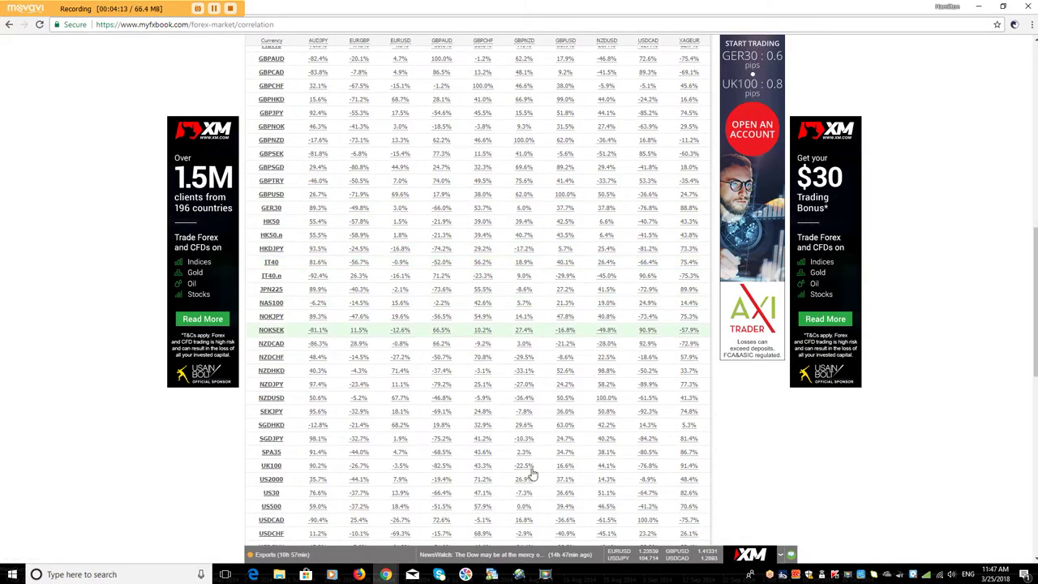
{"action": "left_click", "coordinate": [491, 574]}
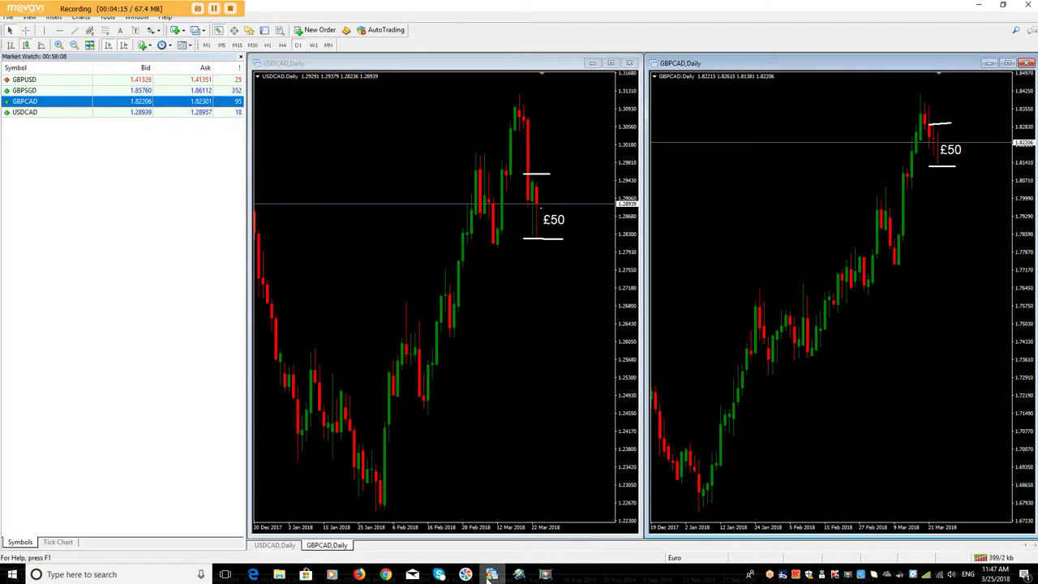
{"action": "left_click", "coordinate": [491, 574]}
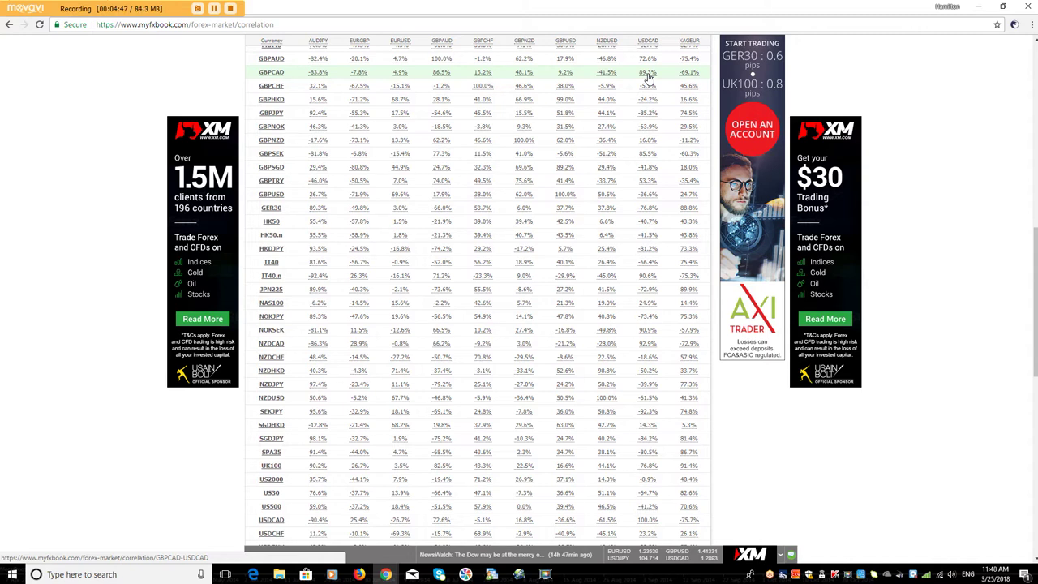
{"action": "left_click", "coordinate": [492, 574]}
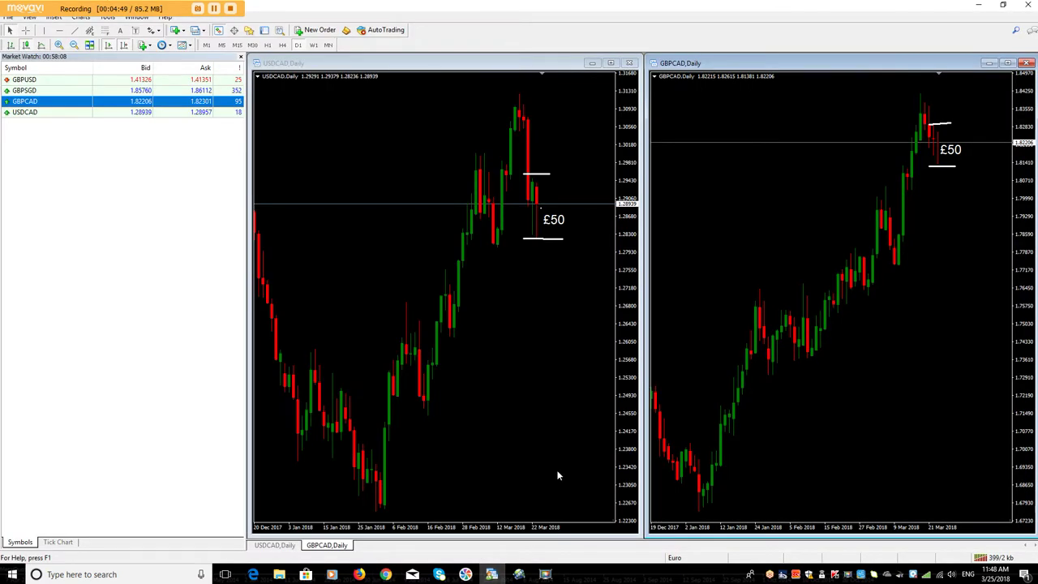